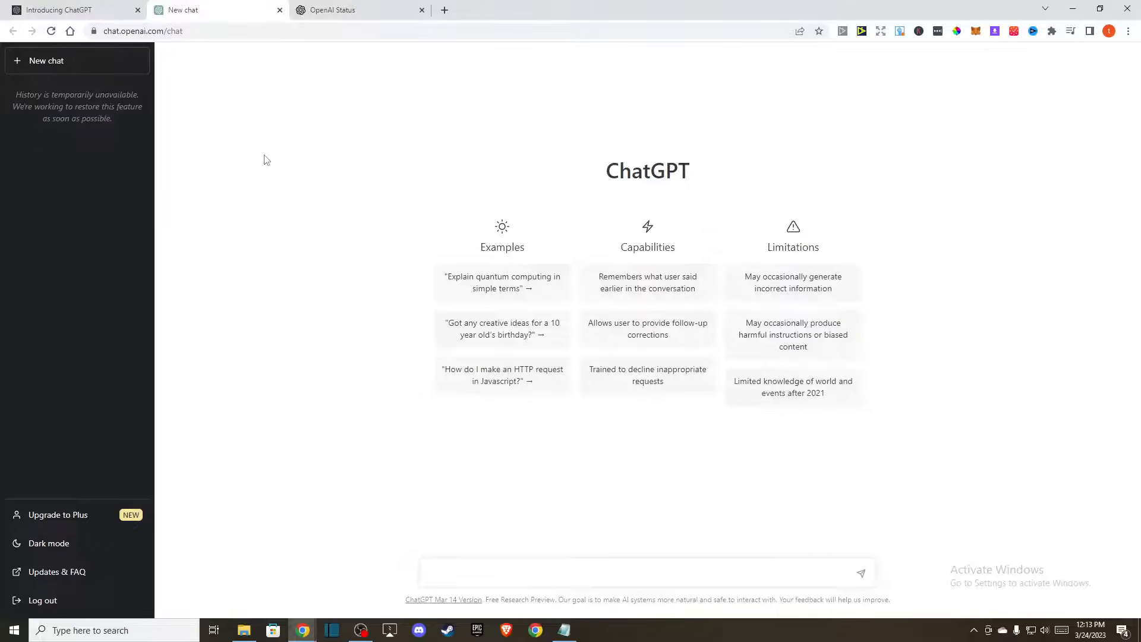
- Check the OpenAI Status tab shows all systems operational, then return to the ChatGPT new chat tab
{"action": "left_click", "coordinate": [341, 12]}
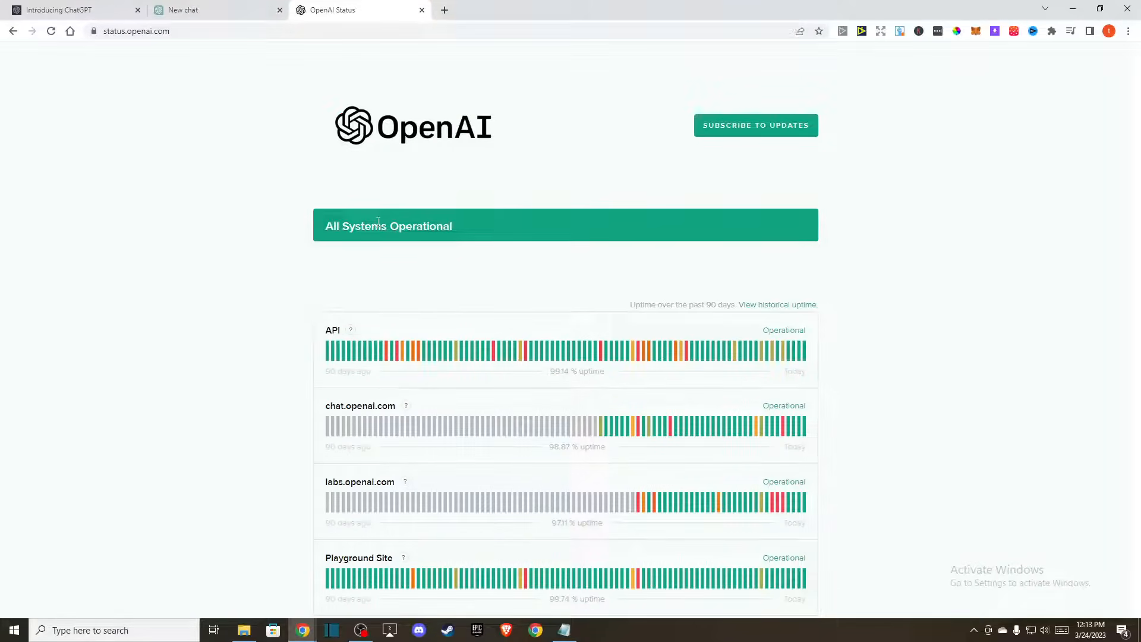
{"action": "scroll", "coordinate": [365, 222], "scroll_direction": "down", "scroll_amount": 1}
{"action": "scroll", "coordinate": [365, 223], "scroll_direction": "up", "scroll_amount": 1}
{"action": "scroll", "coordinate": [371, 222], "scroll_direction": "down", "scroll_amount": 3}
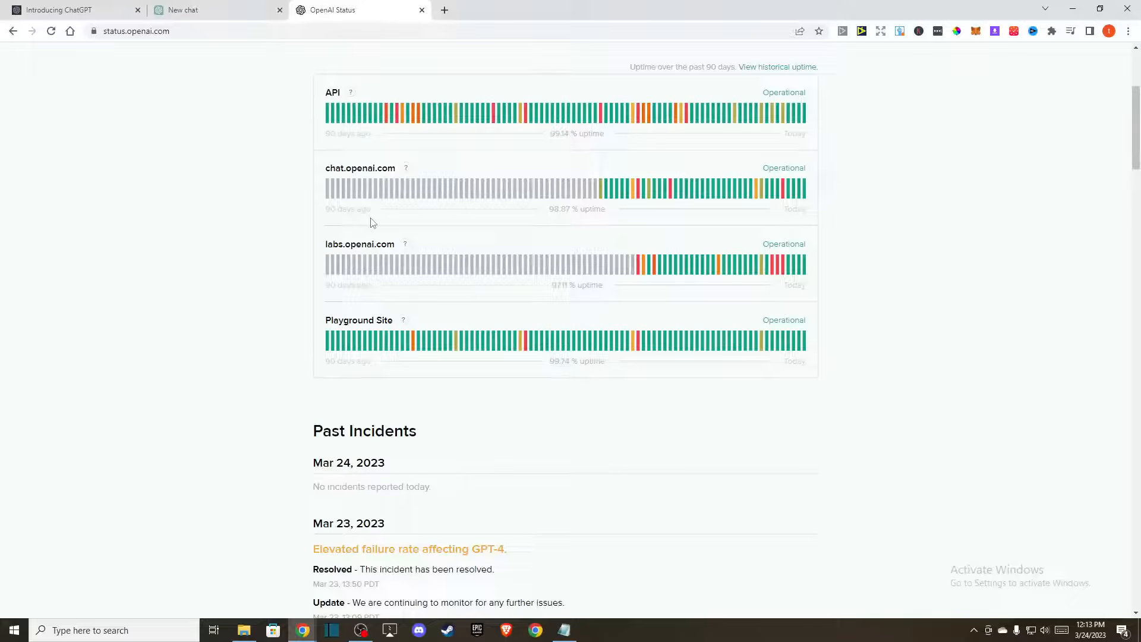
{"action": "scroll", "coordinate": [373, 223], "scroll_direction": "down", "scroll_amount": 3}
{"action": "scroll", "coordinate": [373, 223], "scroll_direction": "up", "scroll_amount": 3}
{"action": "scroll", "coordinate": [370, 225], "scroll_direction": "up", "scroll_amount": 2}
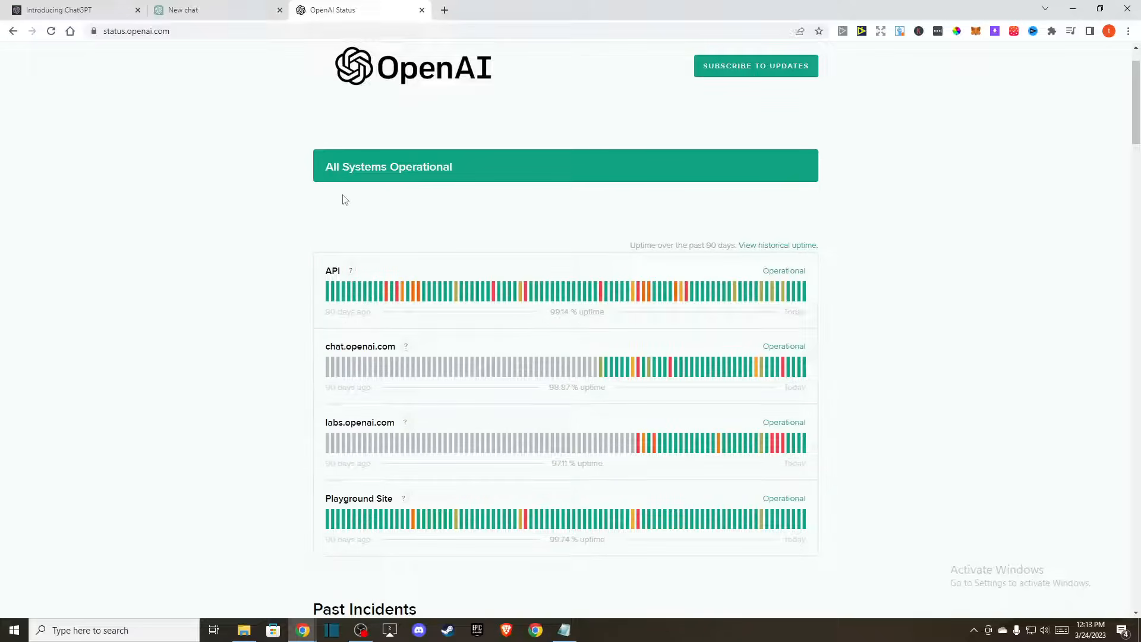
{"action": "left_click", "coordinate": [193, 11]}
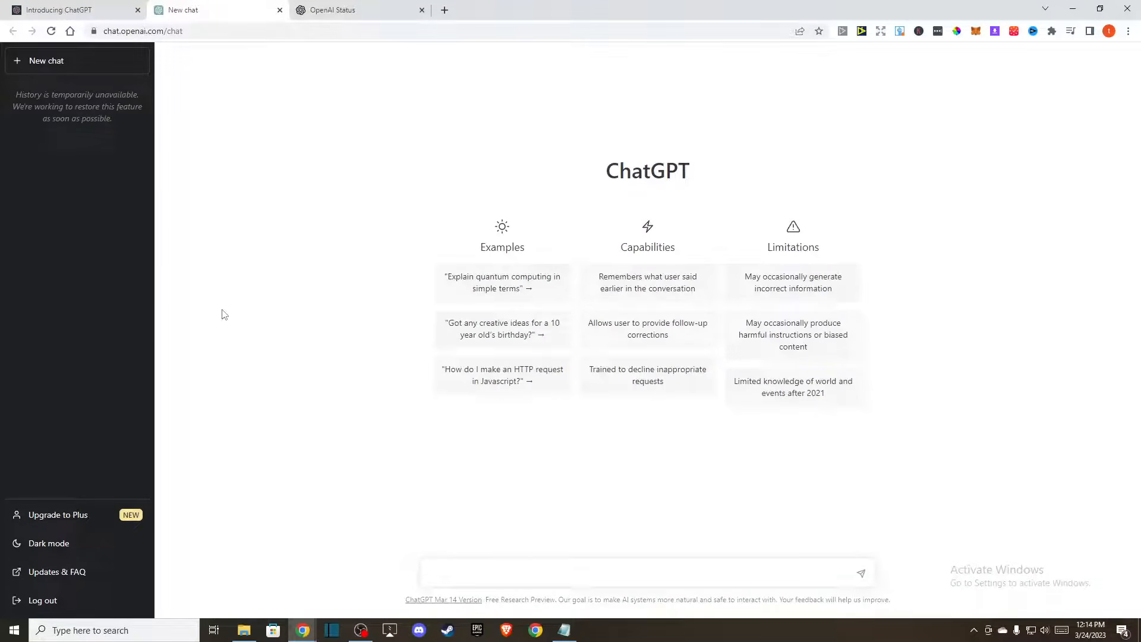
- Inspect the ChatGPT page's Application storage in DevTools, confirming 0 B used, and close DevTools
{"action": "right_click", "coordinate": [266, 242]}
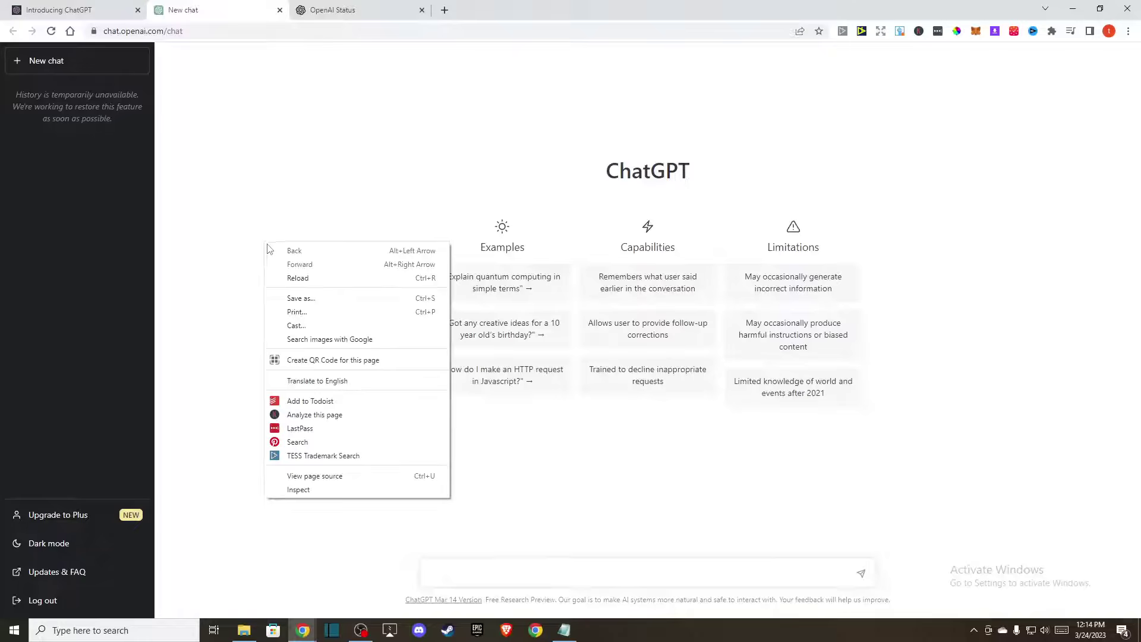
{"action": "left_click", "coordinate": [298, 491]}
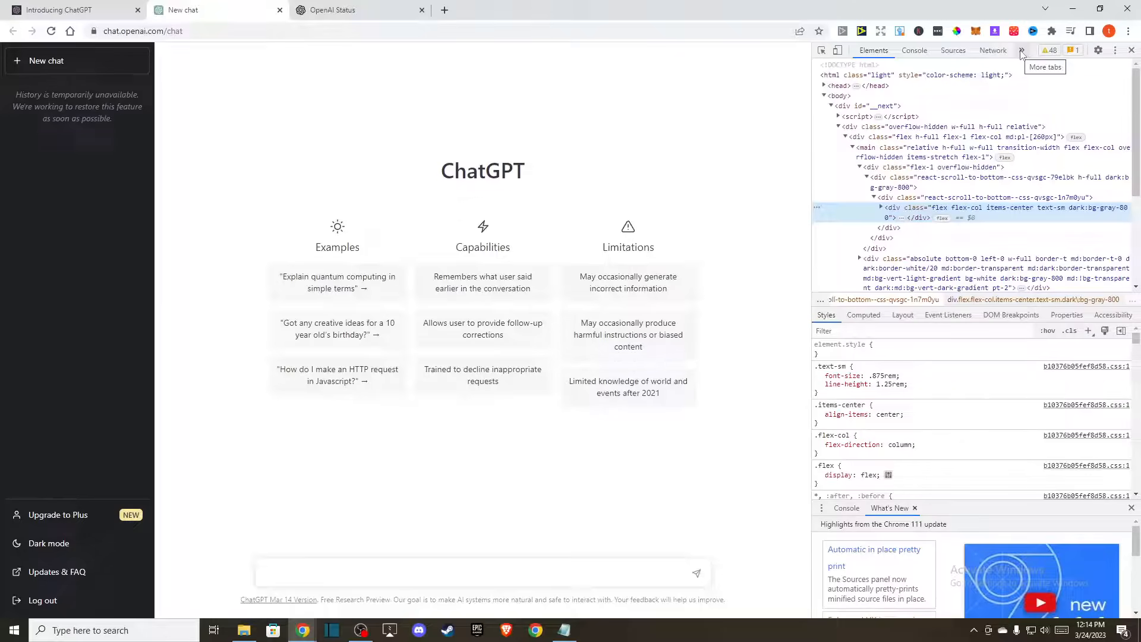
{"action": "left_click", "coordinate": [1022, 50]}
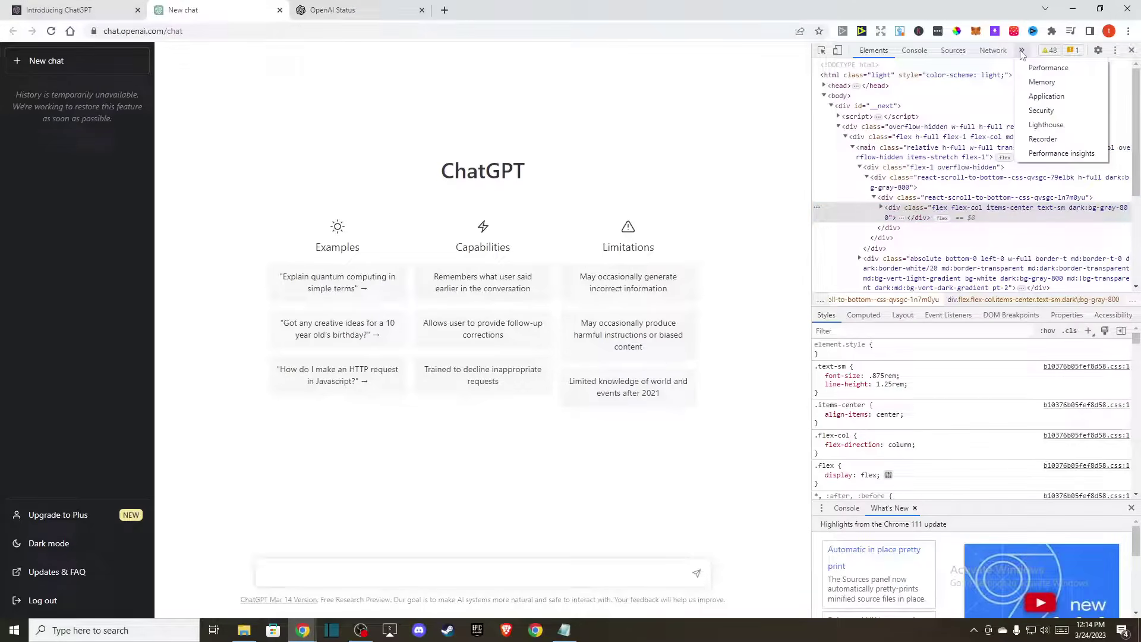
{"action": "left_click", "coordinate": [1023, 96]}
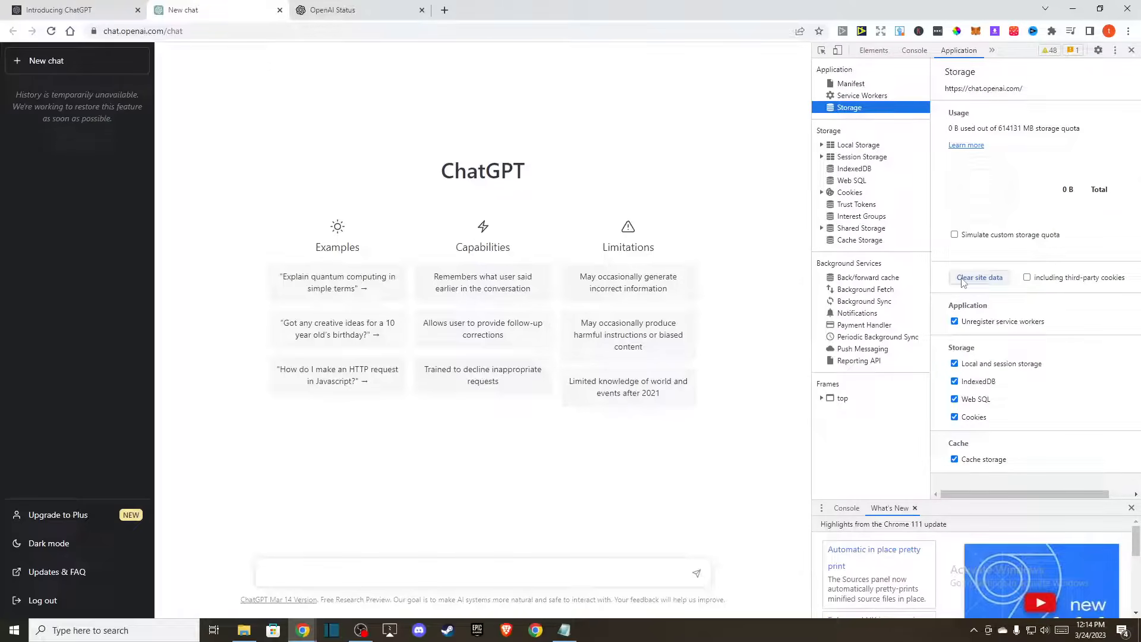
{"action": "left_click", "coordinate": [1132, 50]}
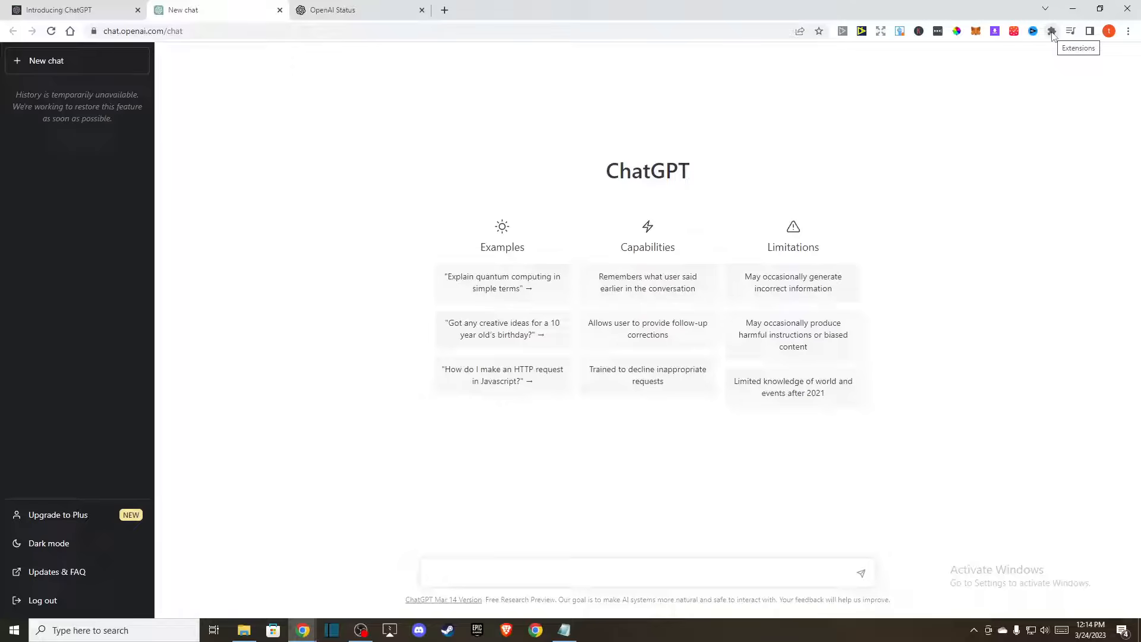
- Show the installed extensions from the toolbar's Extensions puzzle icon
{"action": "left_click", "coordinate": [1053, 33]}
{"action": "scroll", "coordinate": [903, 317], "scroll_direction": "down", "scroll_amount": 1}
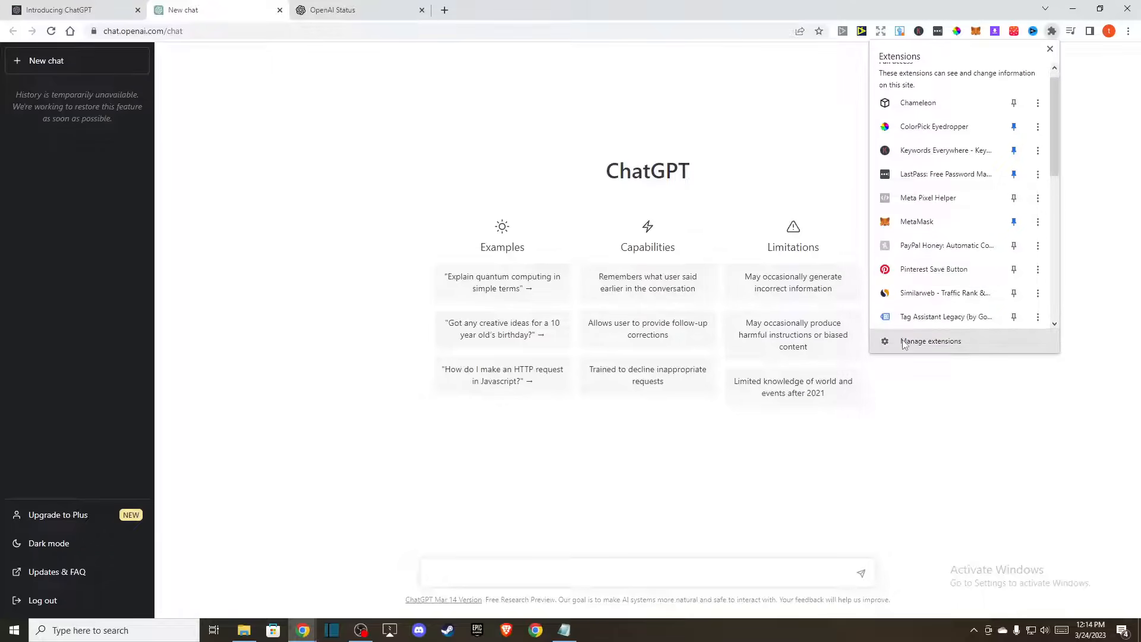
- Go to Manage extensions to list every installed extension in a new tab
{"action": "left_click", "coordinate": [930, 341]}
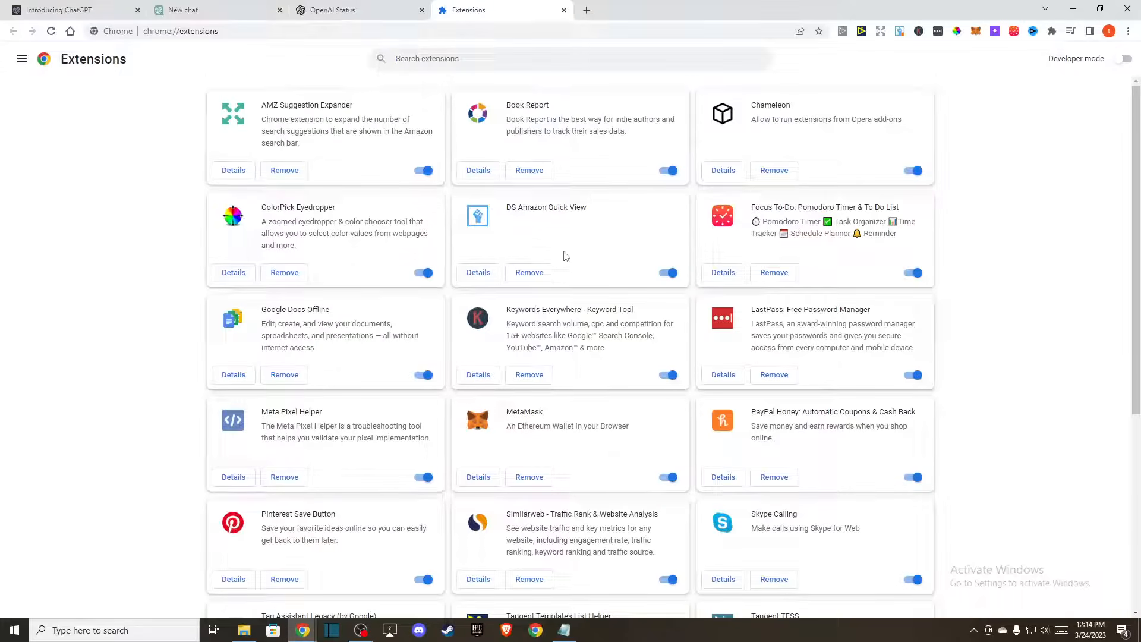
{"action": "scroll", "coordinate": [535, 256], "scroll_direction": "down", "scroll_amount": 4}
{"action": "scroll", "coordinate": [486, 267], "scroll_direction": "up", "scroll_amount": 1}
{"action": "scroll", "coordinate": [486, 267], "scroll_direction": "up", "scroll_amount": 3}
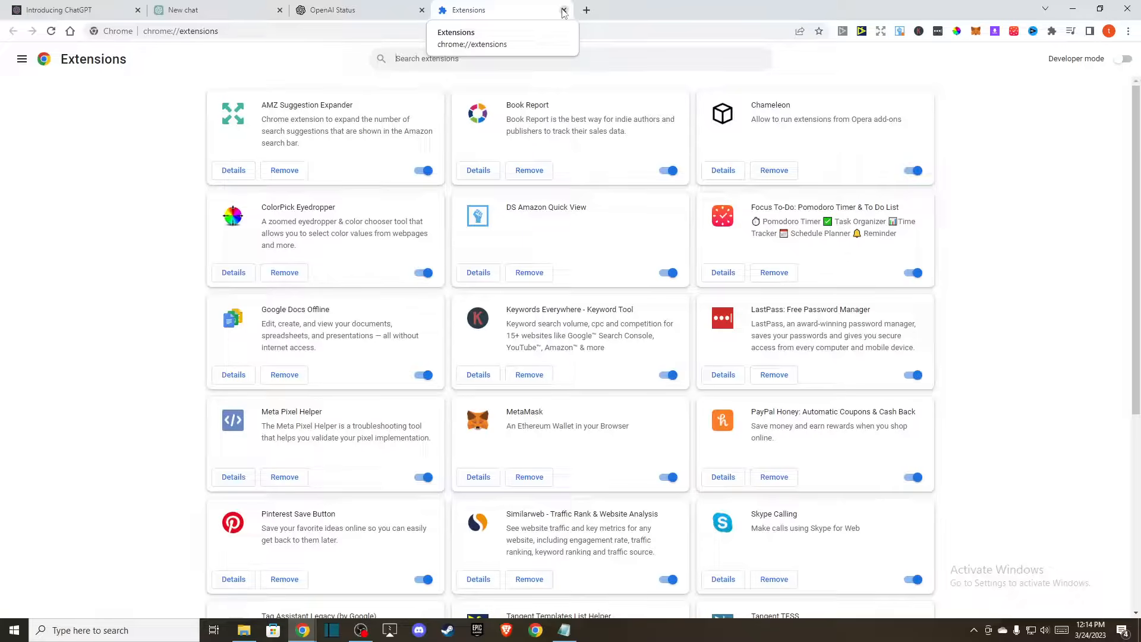
- Close the Extensions tab, leaving the empty ChatGPT new chat page in front
{"action": "left_click", "coordinate": [563, 10]}
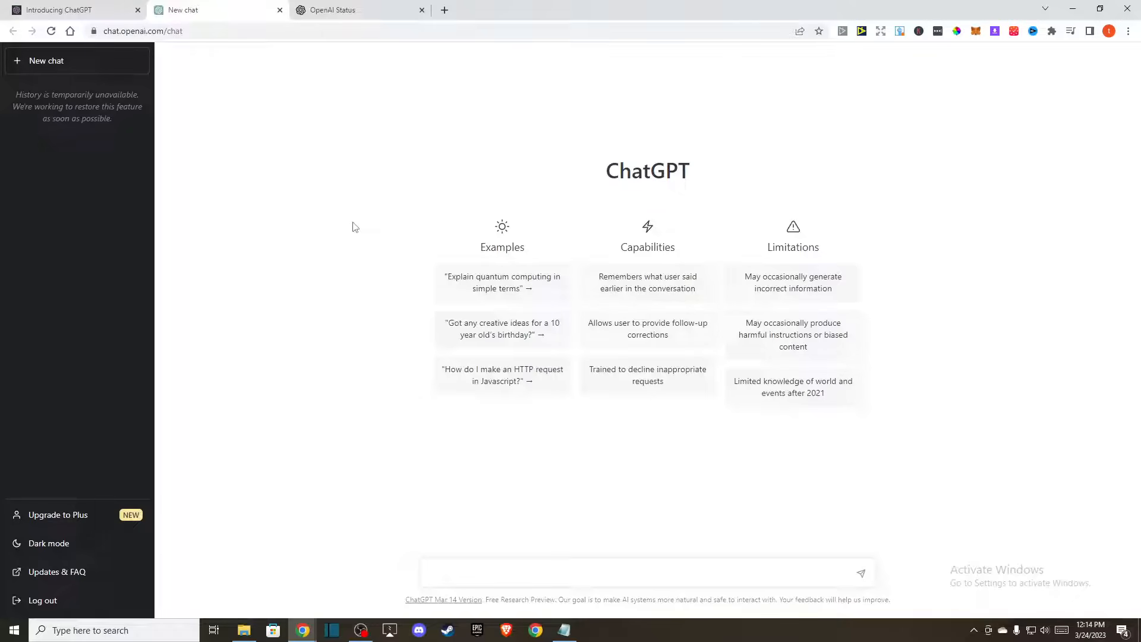